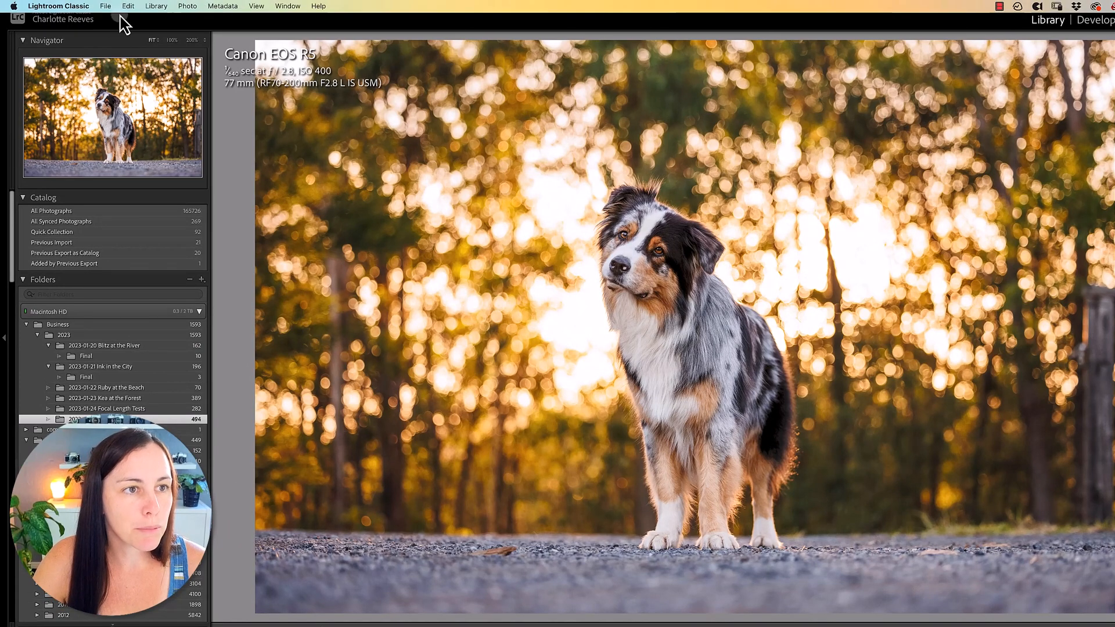
# Start importing photos and video, with the EOS_DIGITAL memory card as the source device
pyautogui.click(105, 6)
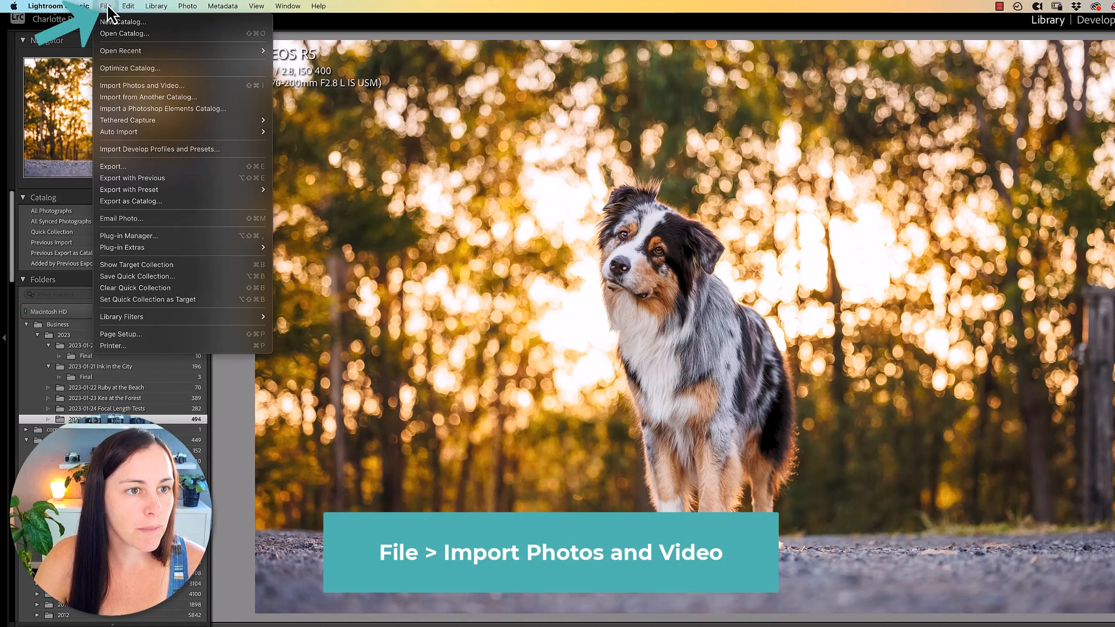
pyautogui.click(147, 87)
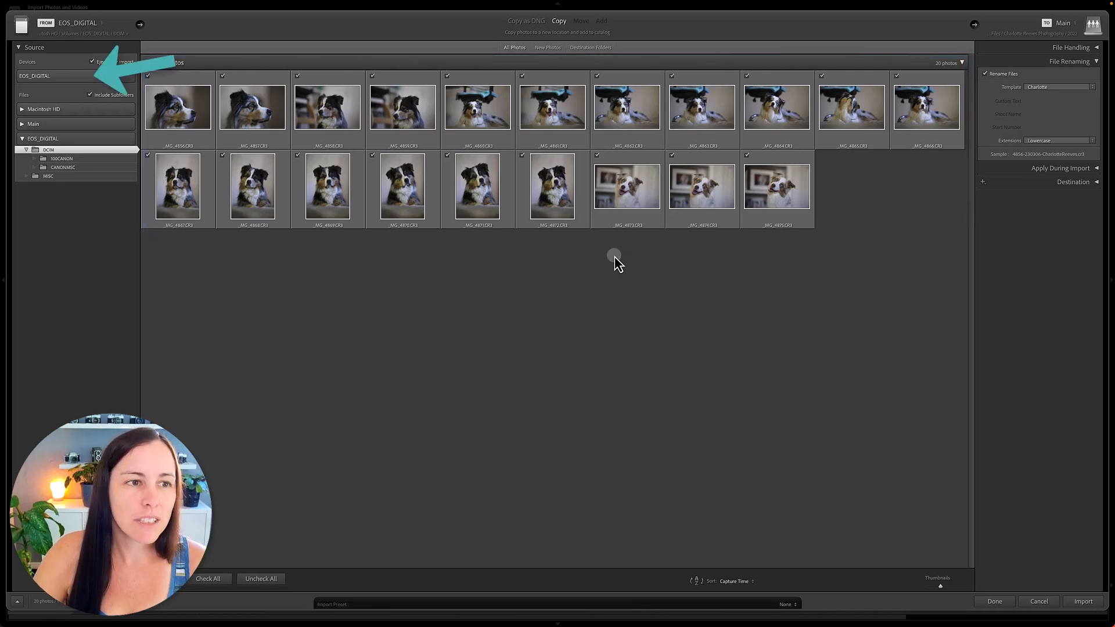
pyautogui.click(55, 78)
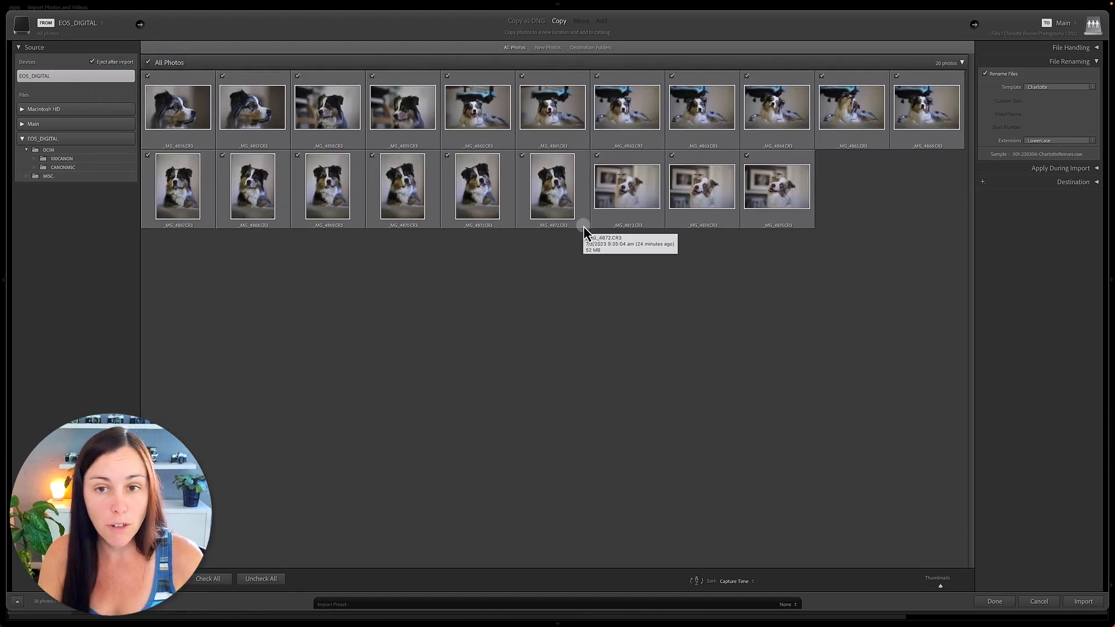
# Turn renaming of the imported files off and back on in the file renaming settings
pyautogui.click(1085, 61)
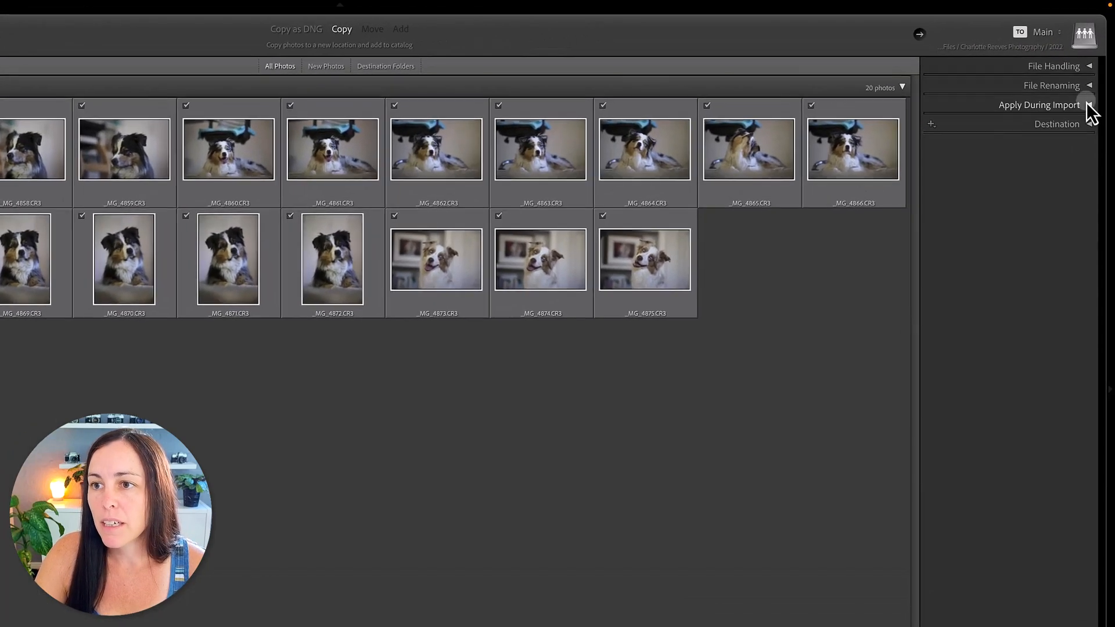
pyautogui.click(1089, 86)
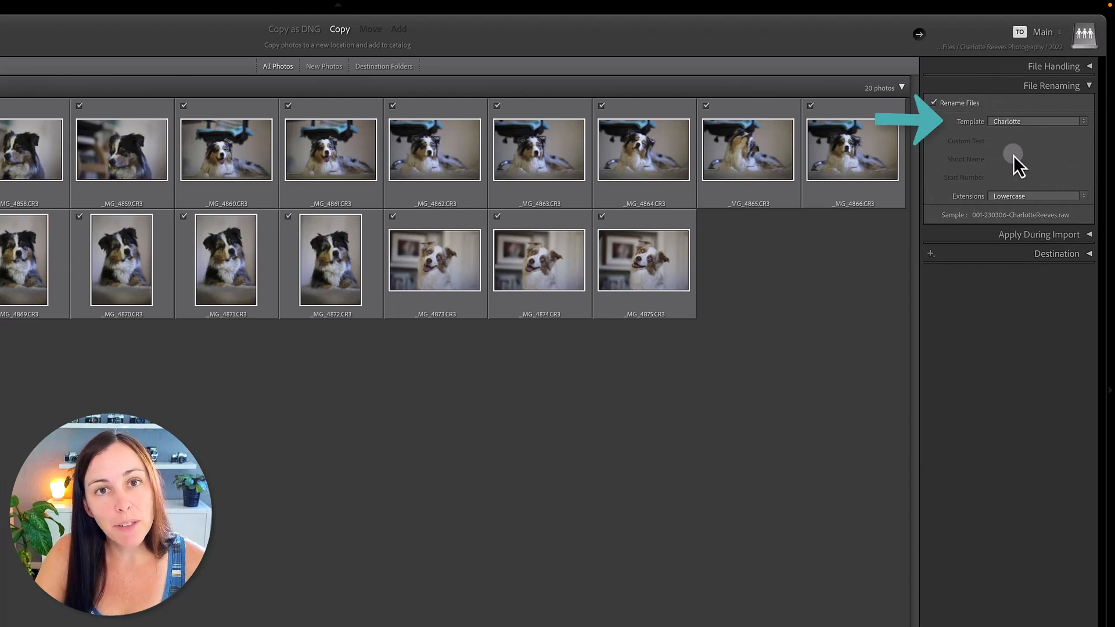
pyautogui.click(961, 105)
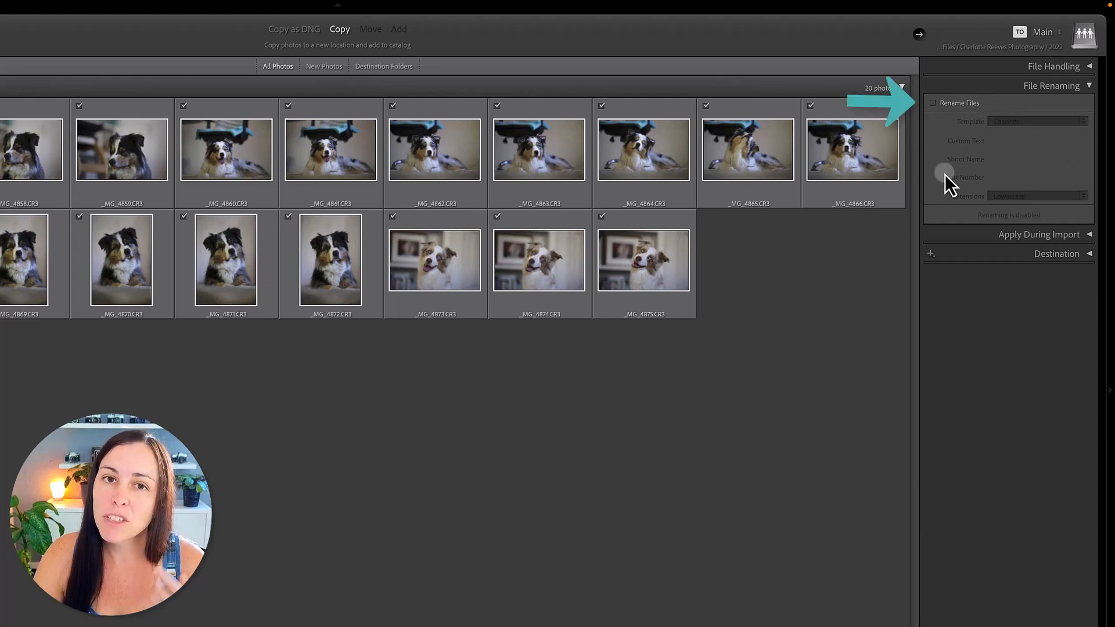
pyautogui.click(961, 105)
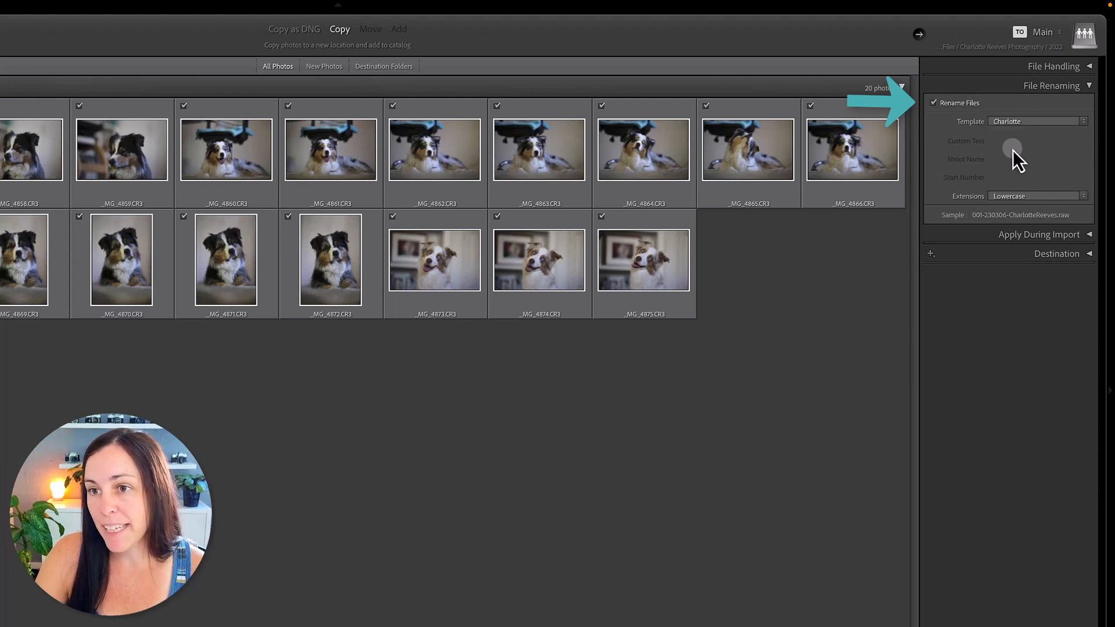
# Edit the file renaming templates, starting from the Filename preset with its existing Filename token removed
pyautogui.click(1036, 121)
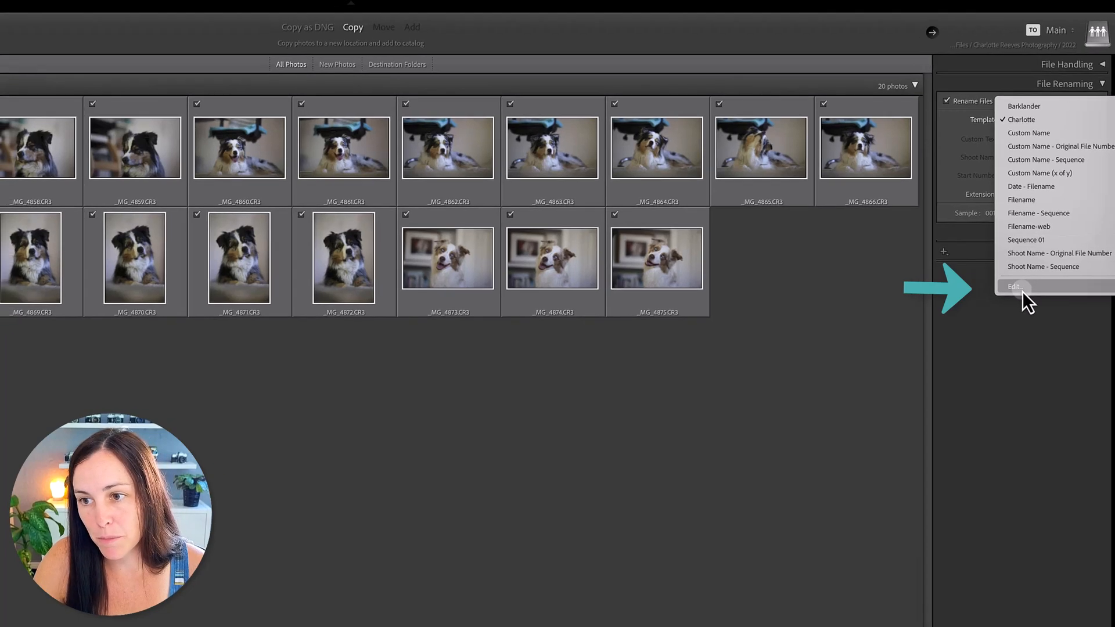
pyautogui.click(1010, 294)
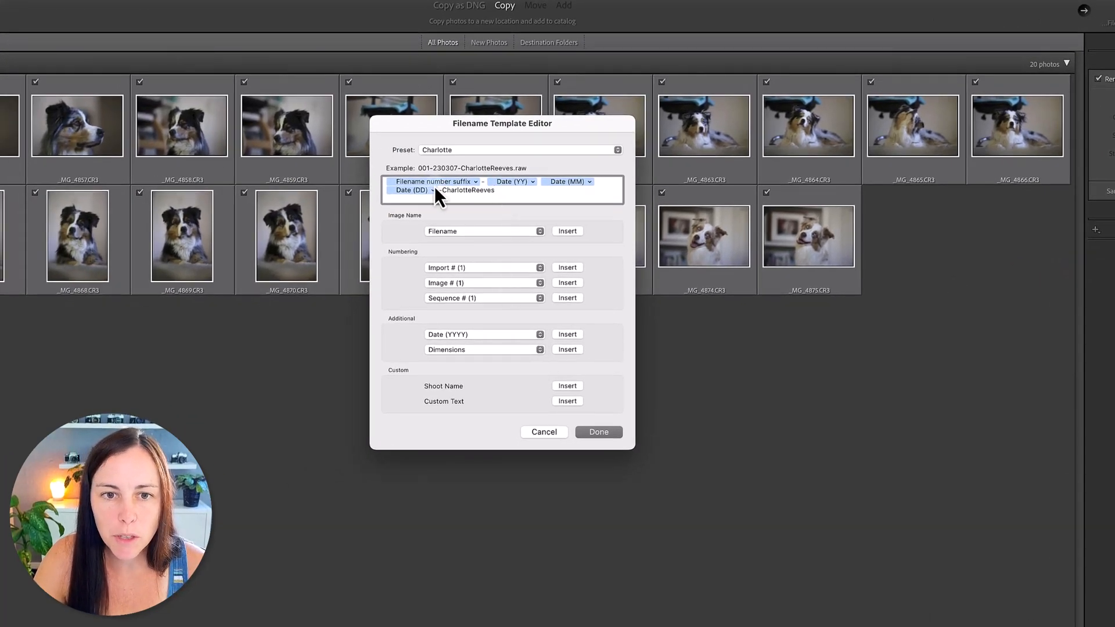
pyautogui.click(461, 151)
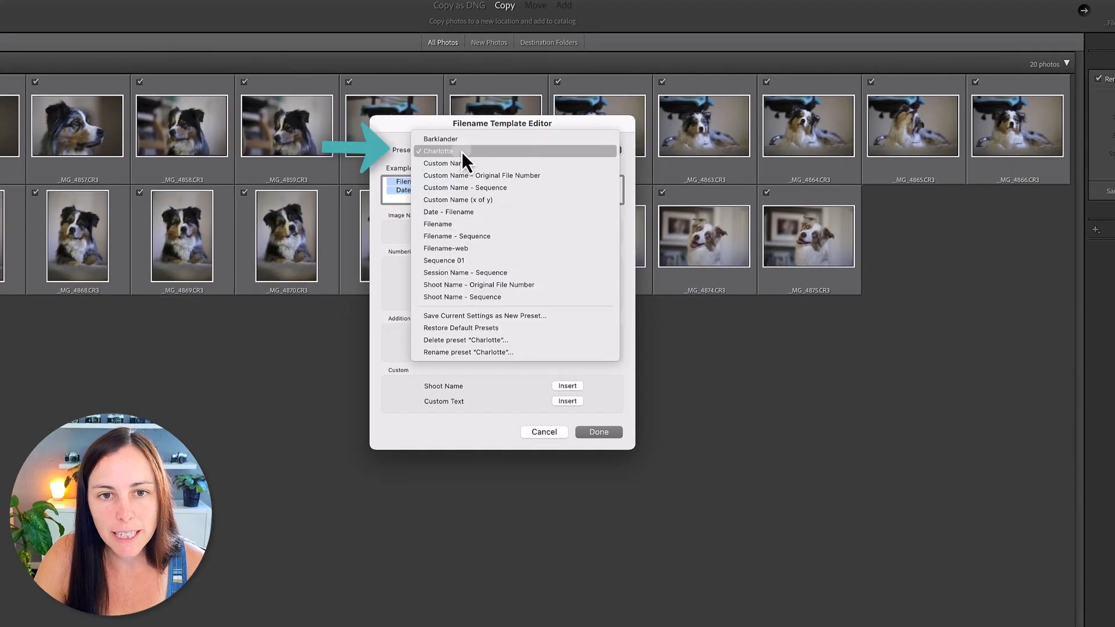
pyautogui.click(471, 227)
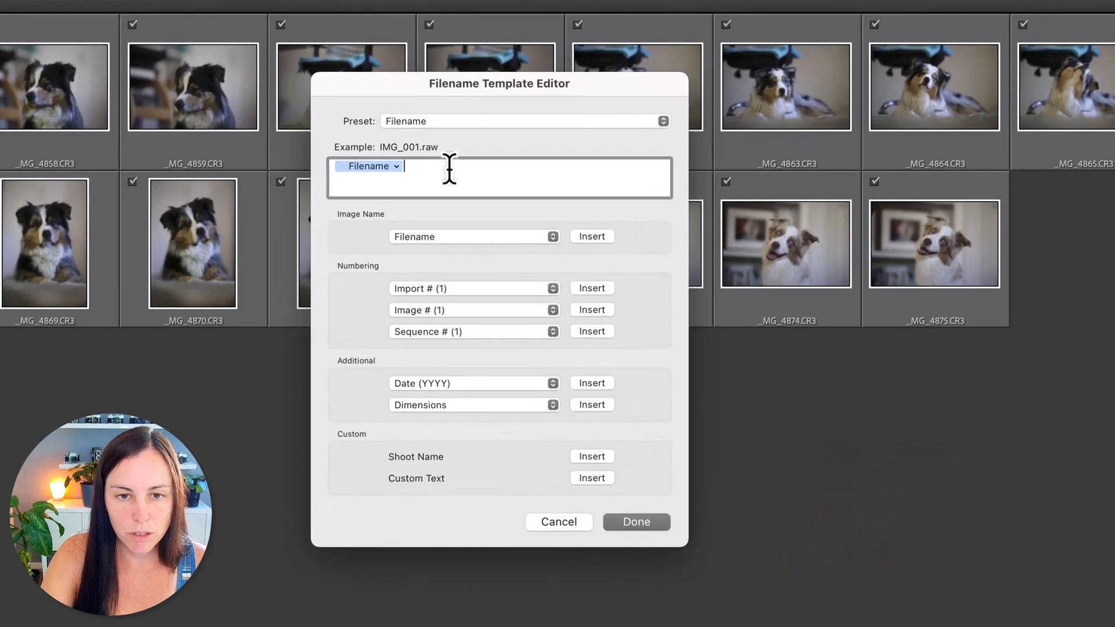
pyautogui.press('BackSpace')
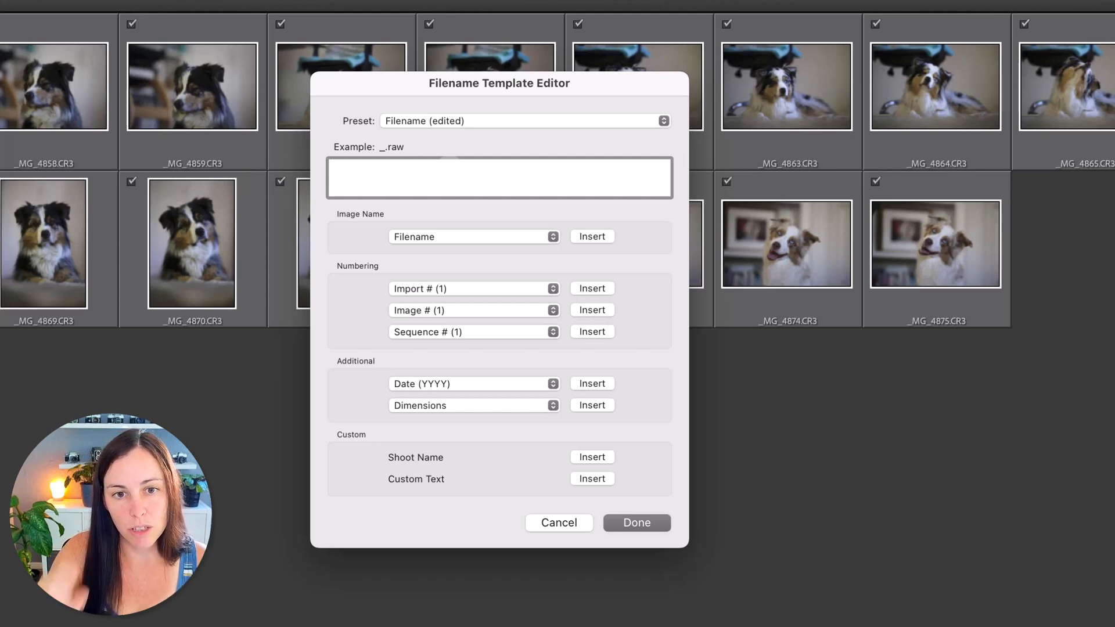
# Insert the Filename number suffix token into the empty template, followed by a hyphen
pyautogui.click(433, 237)
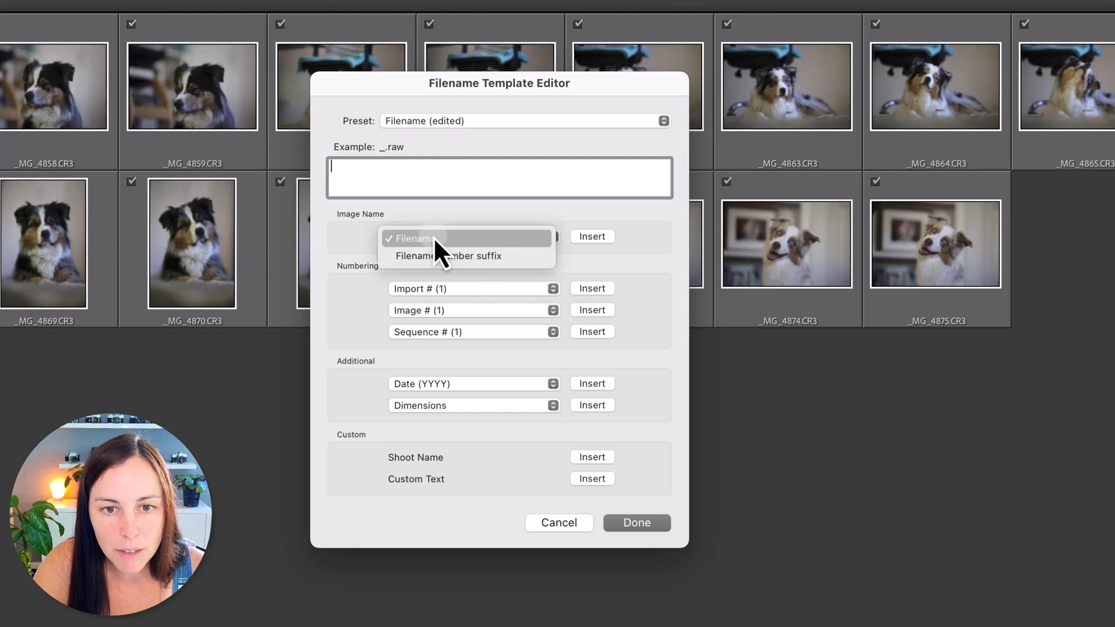
pyautogui.click(480, 262)
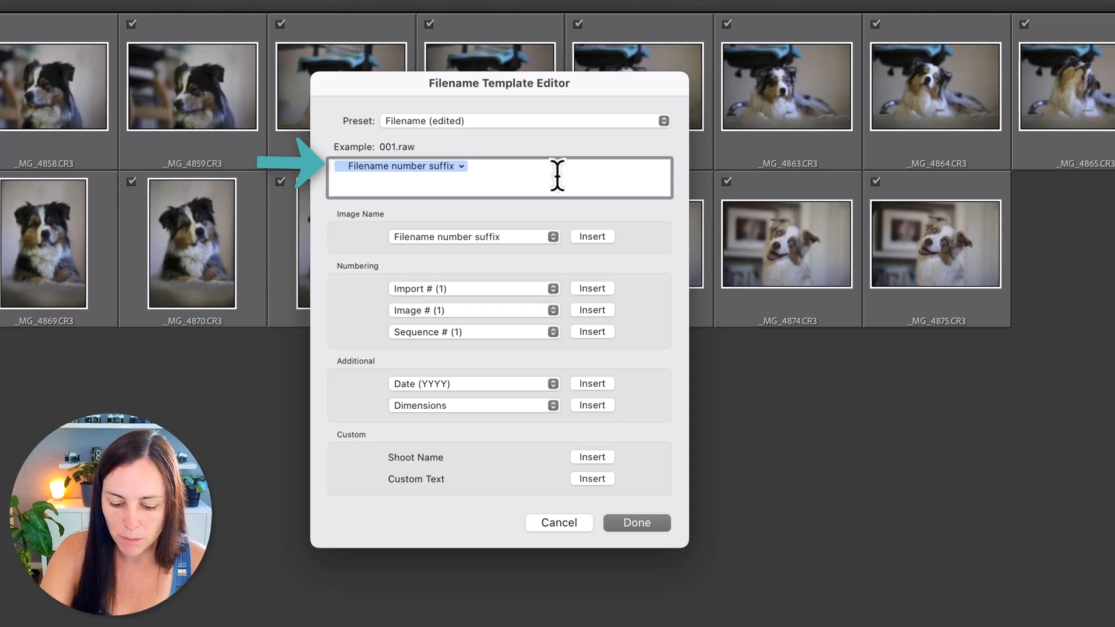
pyautogui.write('-')
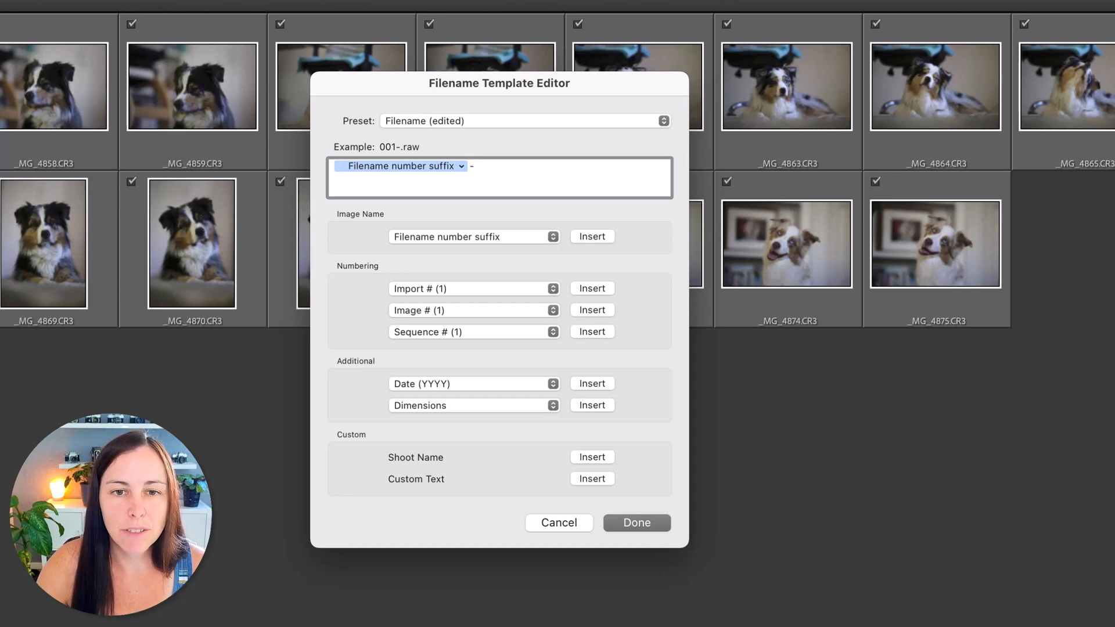
# Add the Date (YYYYMMDD) token to the template, followed by a hyphen and the photographer's full name without spaces
pyautogui.click(426, 383)
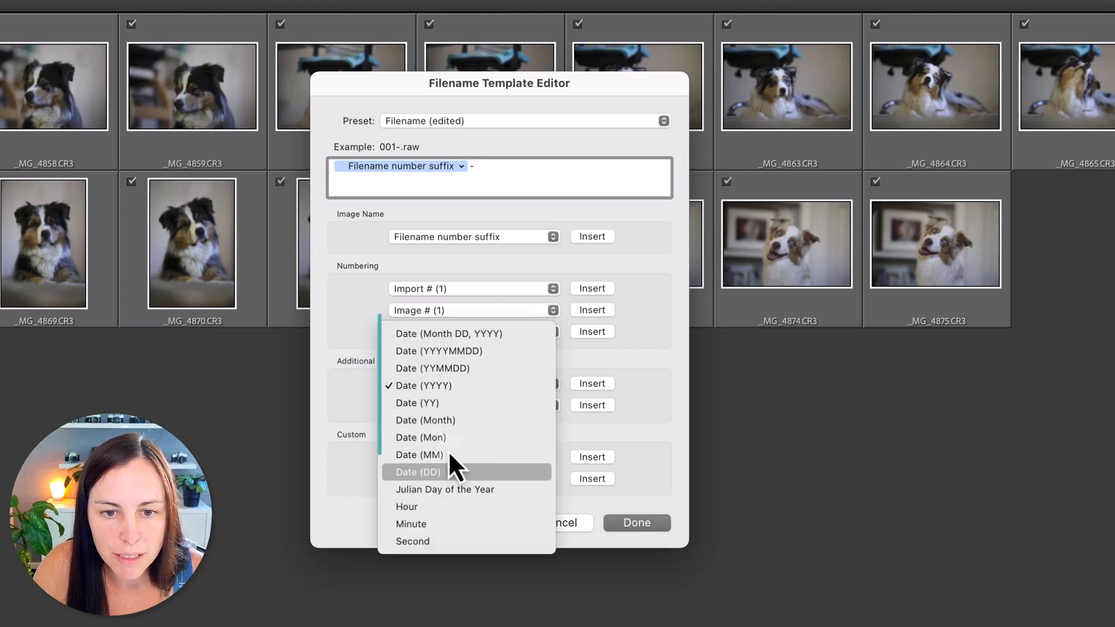
pyautogui.click(455, 358)
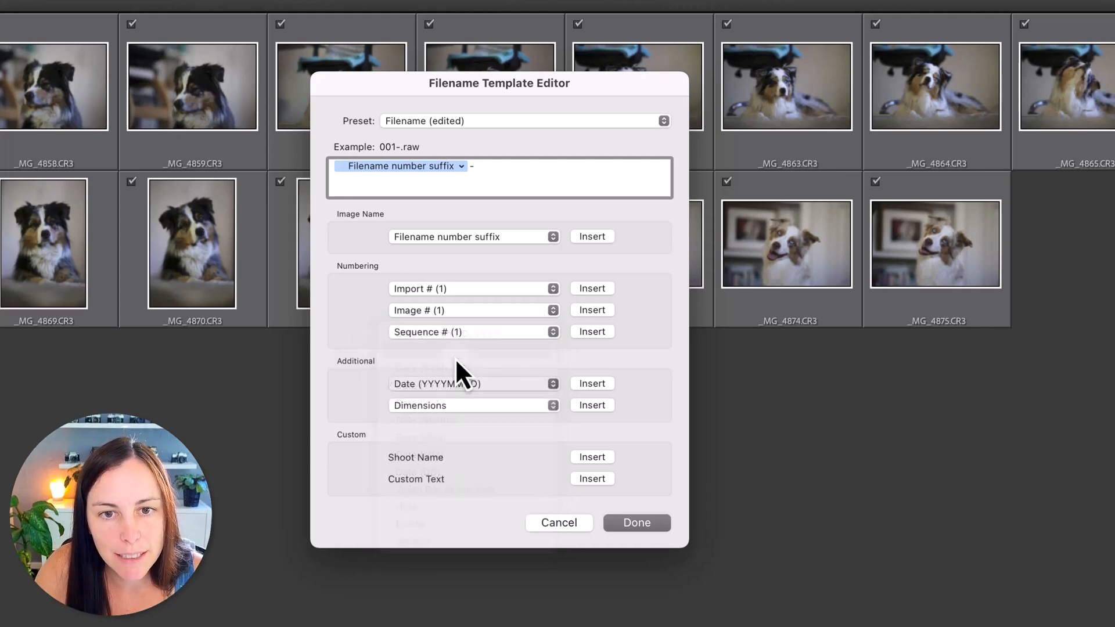
pyautogui.write('-')
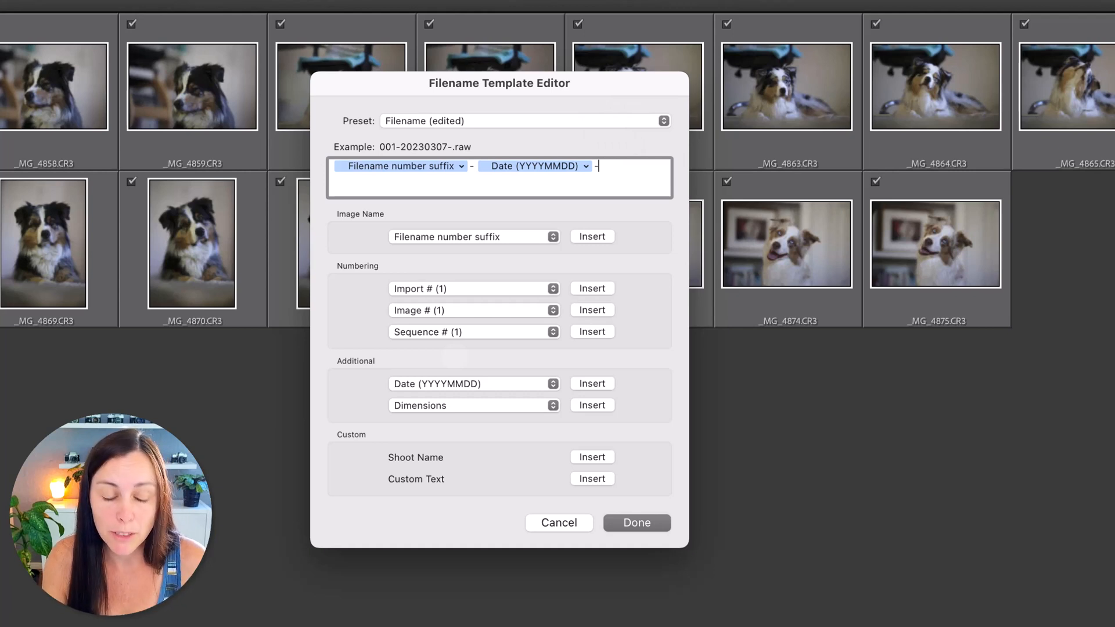
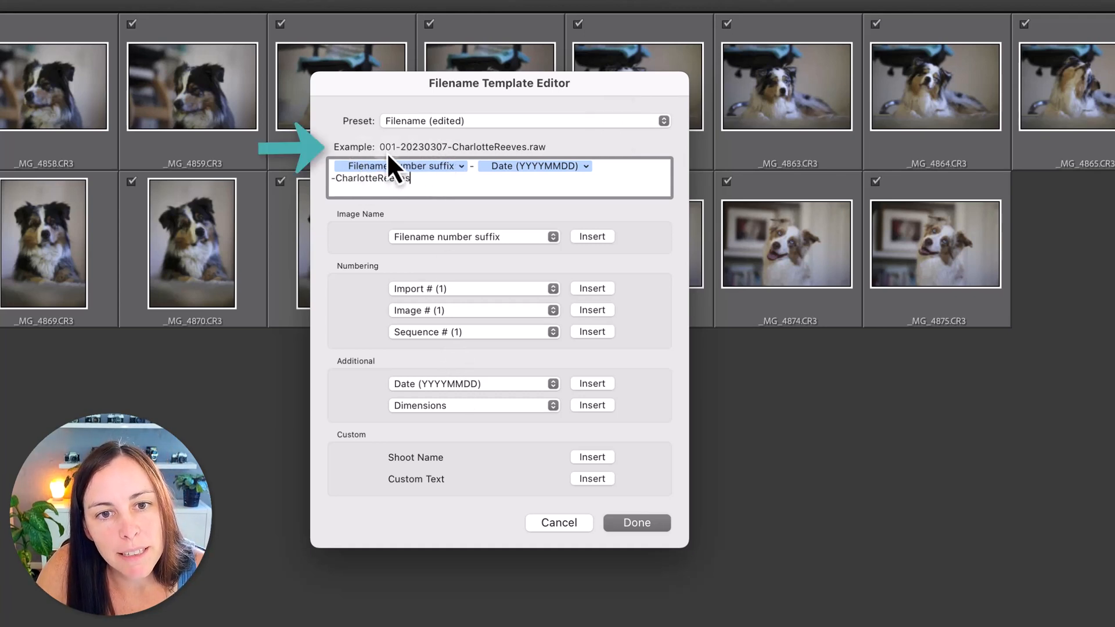
# Replace both hyphens in the filename template, before and after the date token, with underscores
pyautogui.click(474, 168)
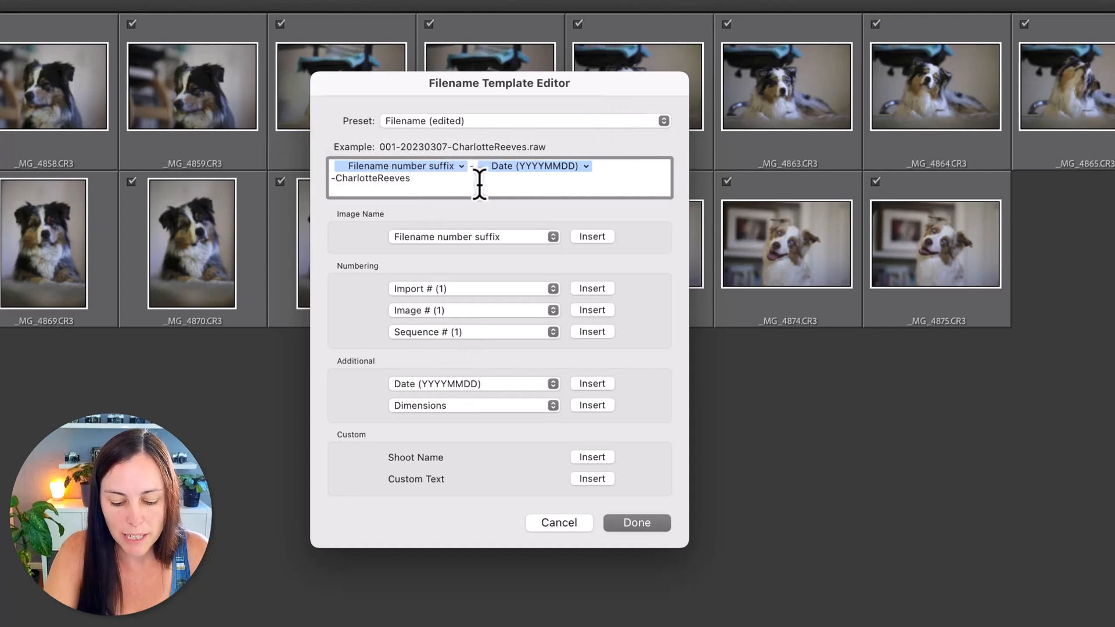
pyautogui.press('BackSpace')
pyautogui.write('_')
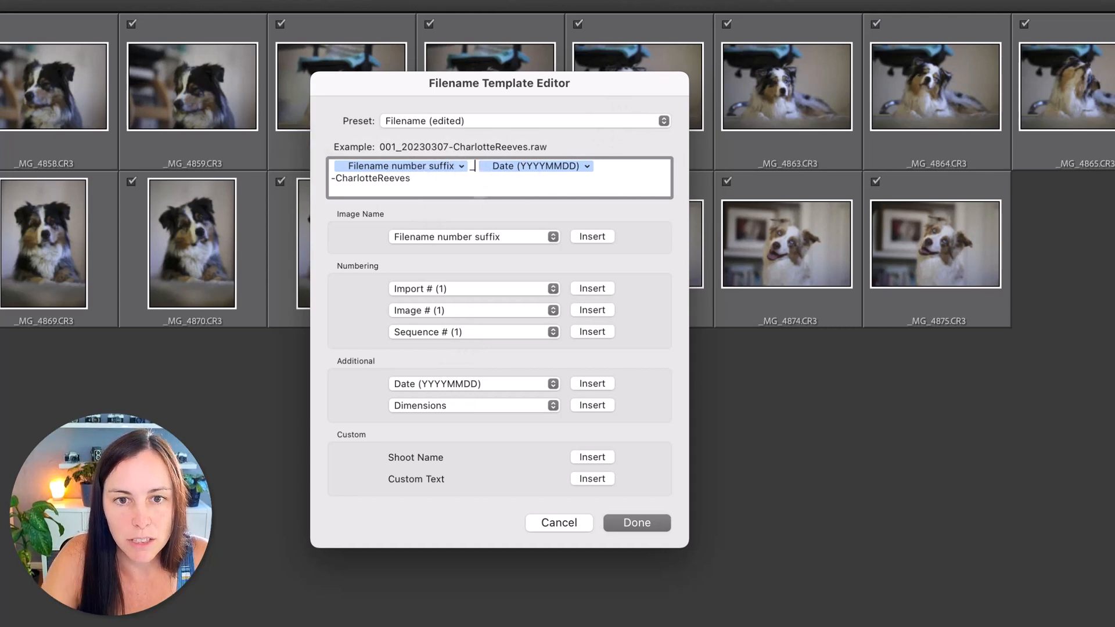
pyautogui.click(336, 177)
pyautogui.press('BackSpace')
pyautogui.write('_')
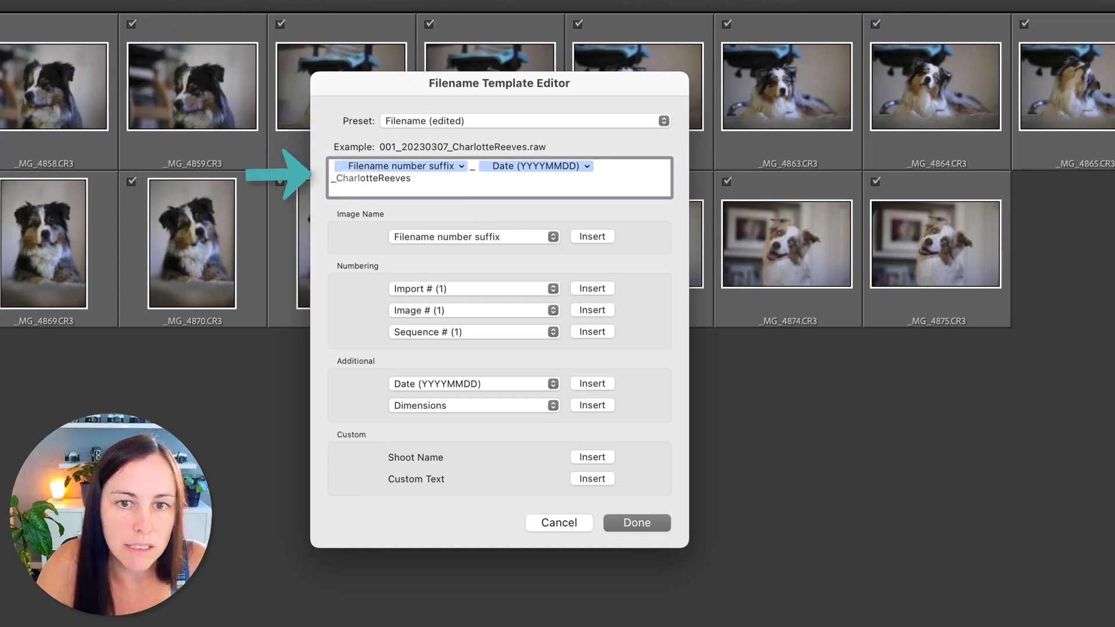
# Replace the combined date token between the underscores with a Date (YYYY) token followed by a hyphen
pyautogui.click(559, 167)
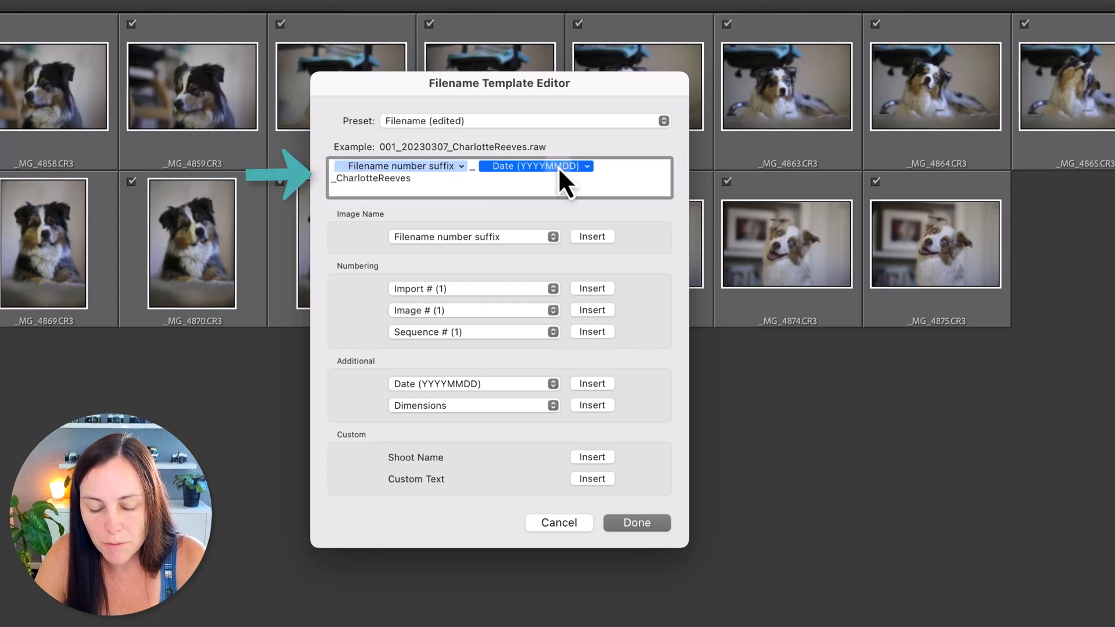
pyautogui.press('BackSpace')
pyautogui.click(469, 385)
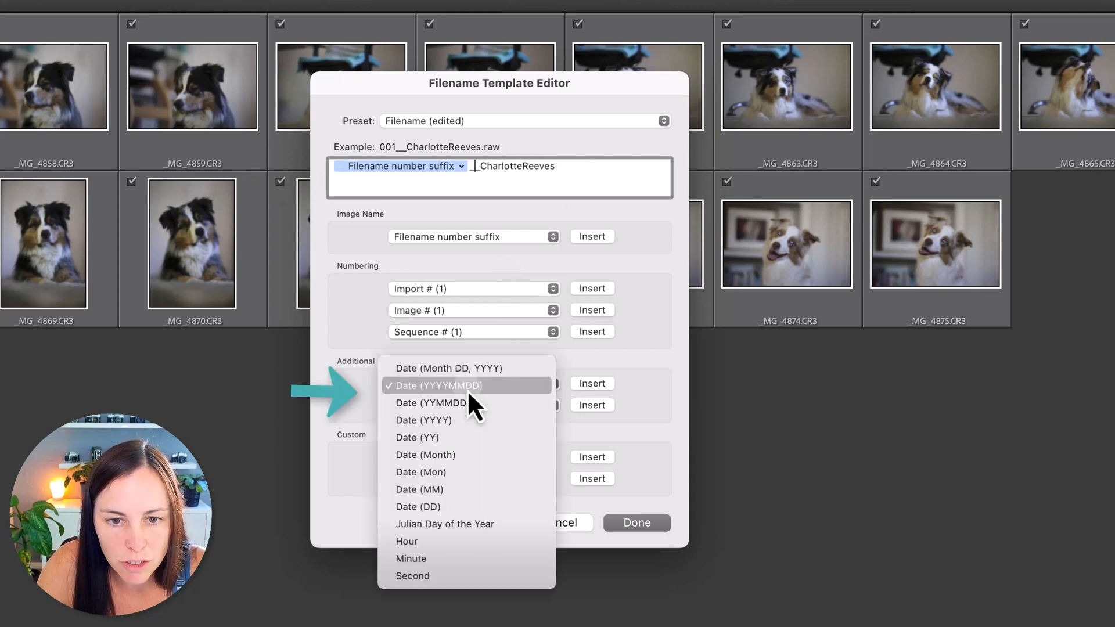
pyautogui.click(459, 420)
pyautogui.write('-')
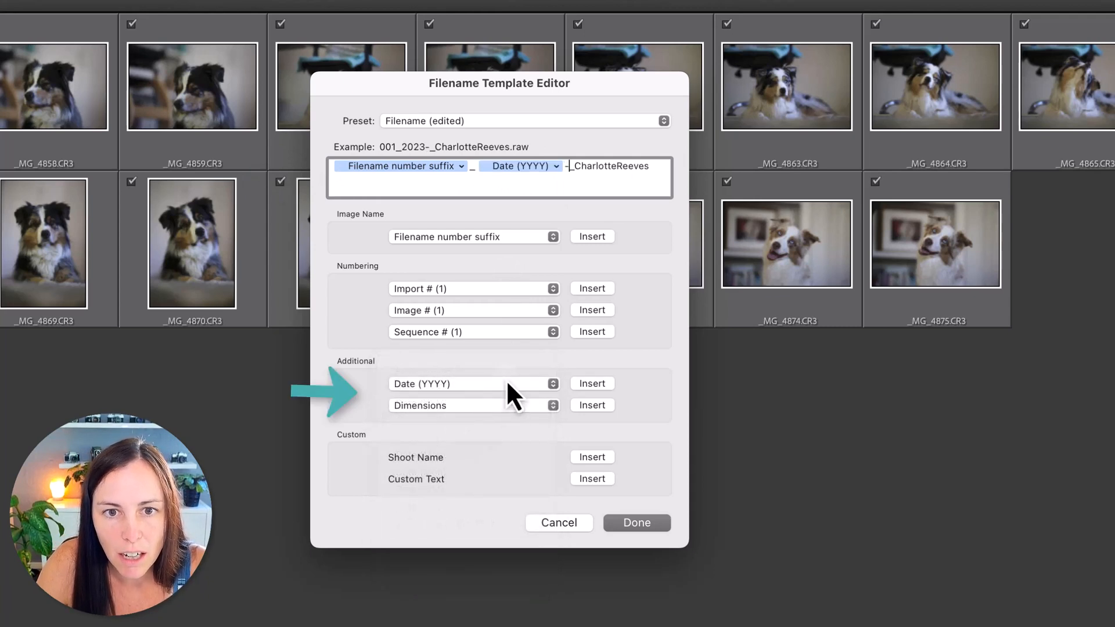
# Insert Date (MM) and Date (DD) tokens after the year, separated by a hyphen
pyautogui.click(490, 384)
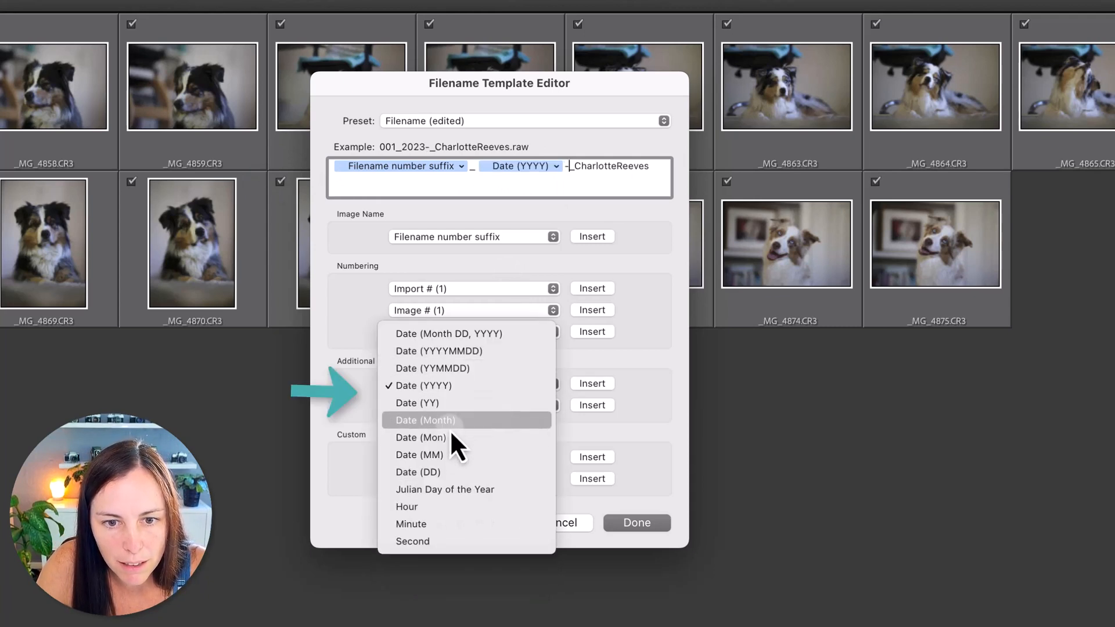
pyautogui.click(449, 455)
pyautogui.write('-')
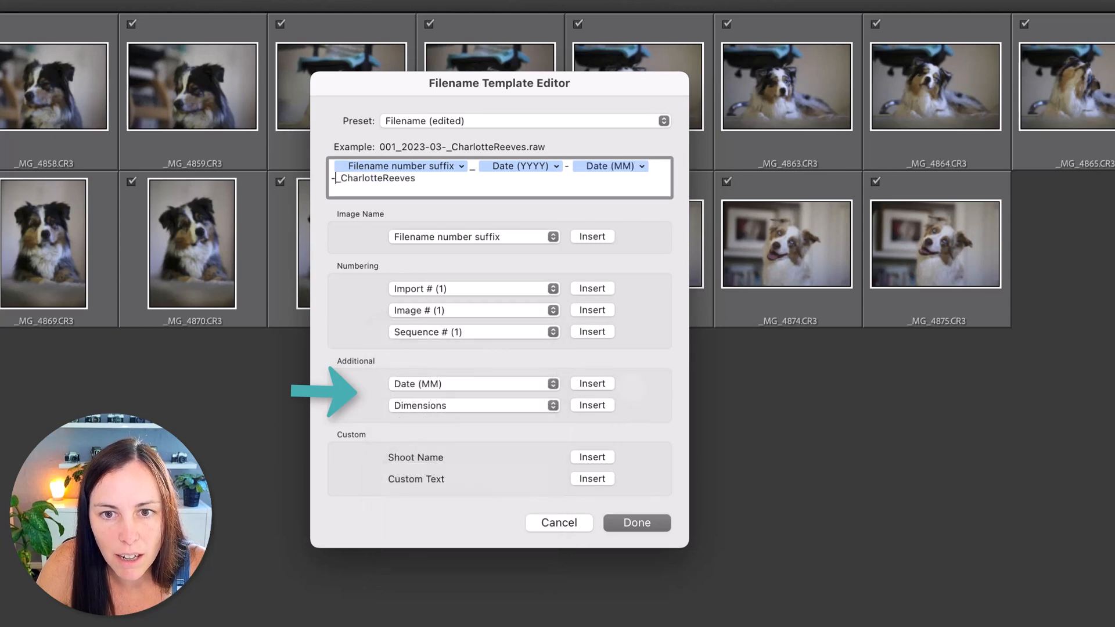
pyautogui.click(442, 386)
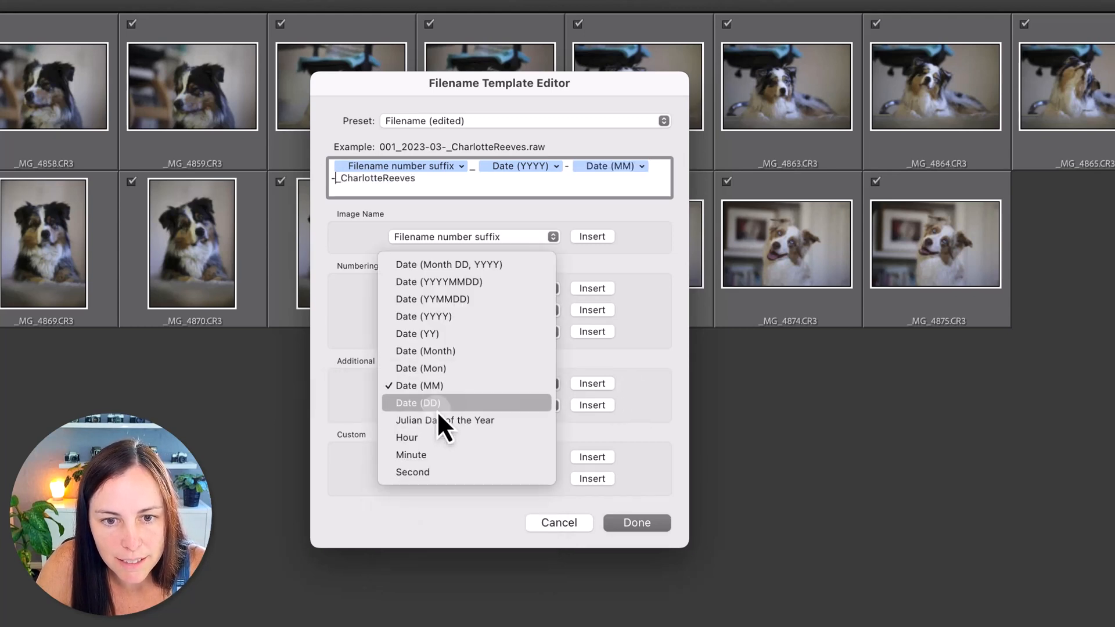
pyautogui.click(438, 407)
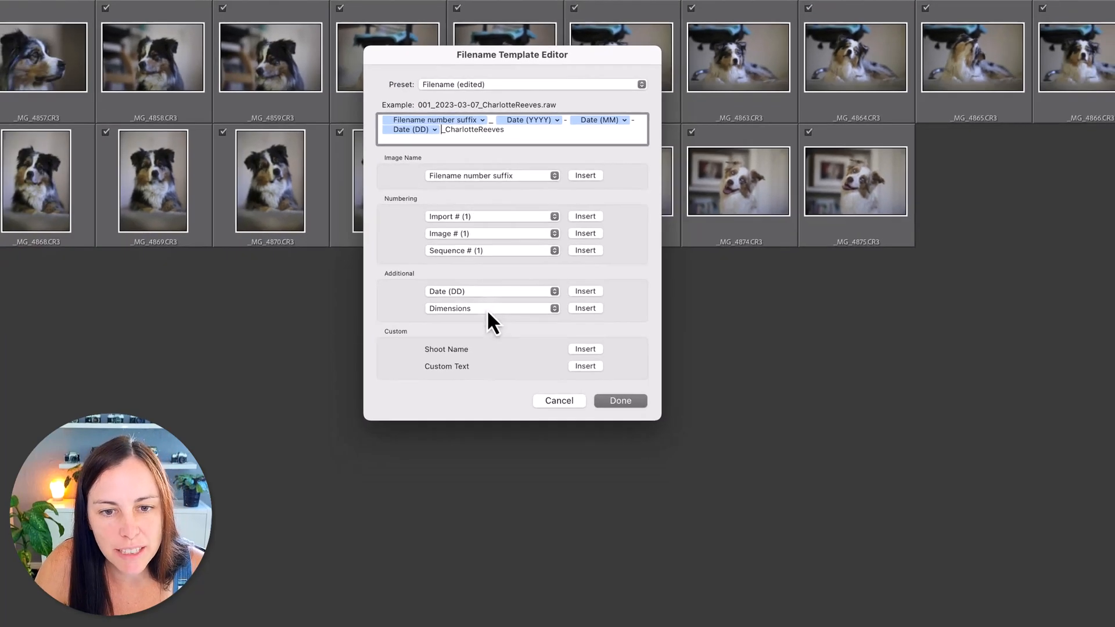
pyautogui.click(468, 400)
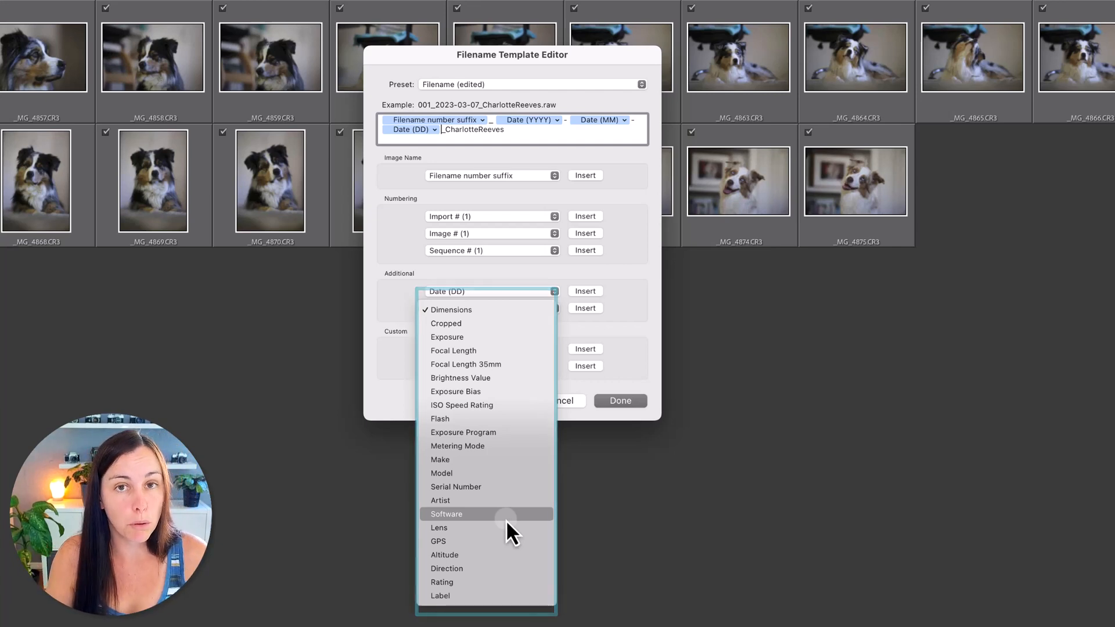
pyautogui.click(641, 378)
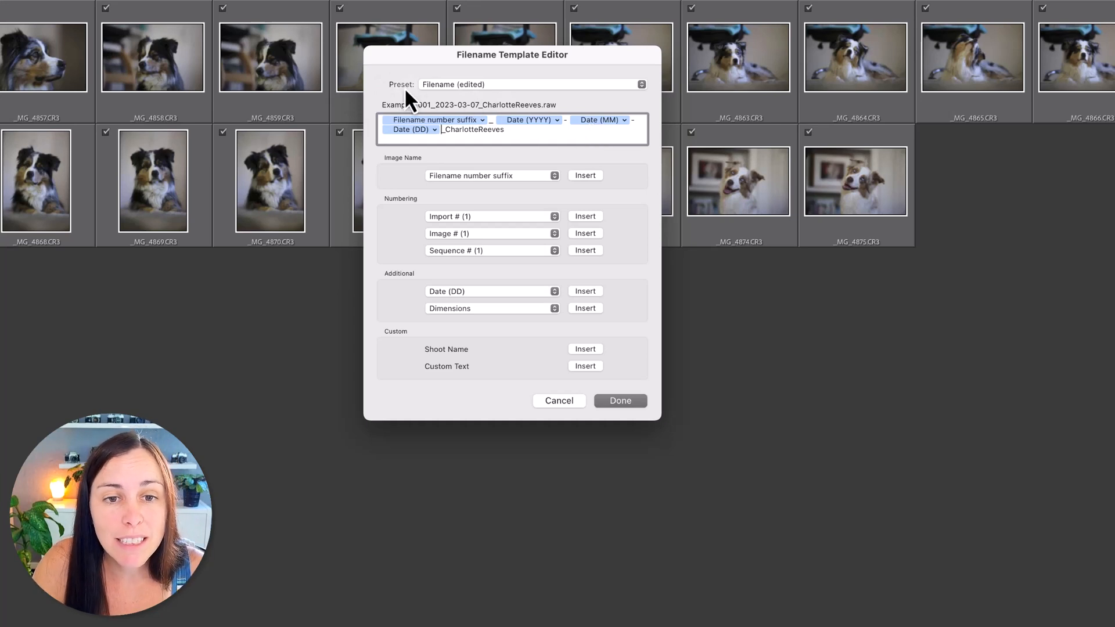
# Save the filename template as a new preset named with the photographer's first name and 2, and select it for renaming the files
pyautogui.click(477, 87)
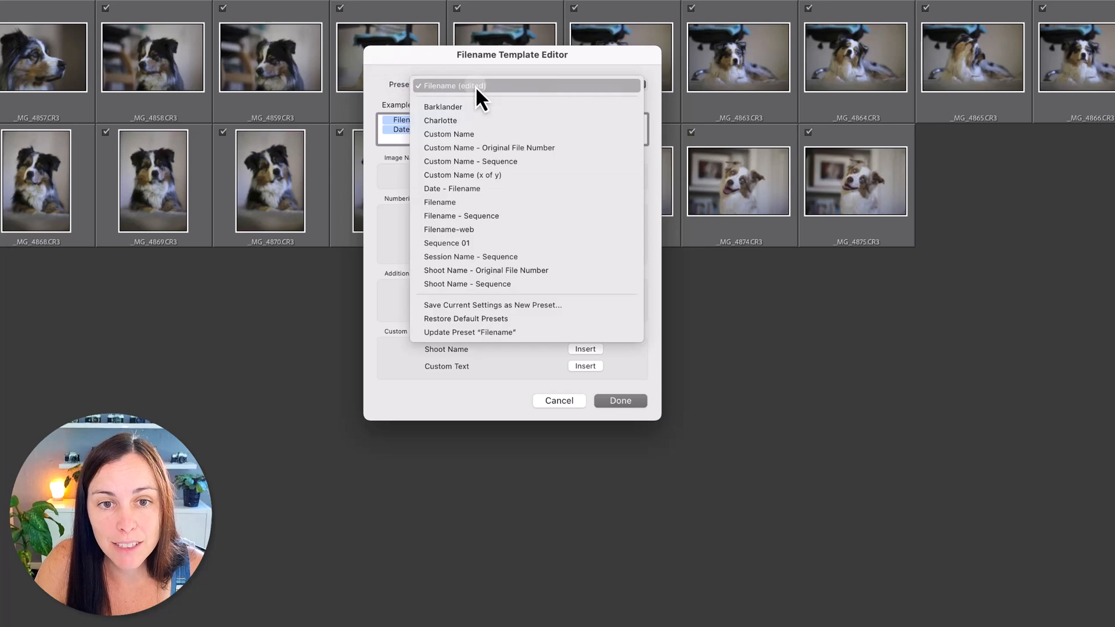
pyautogui.click(495, 308)
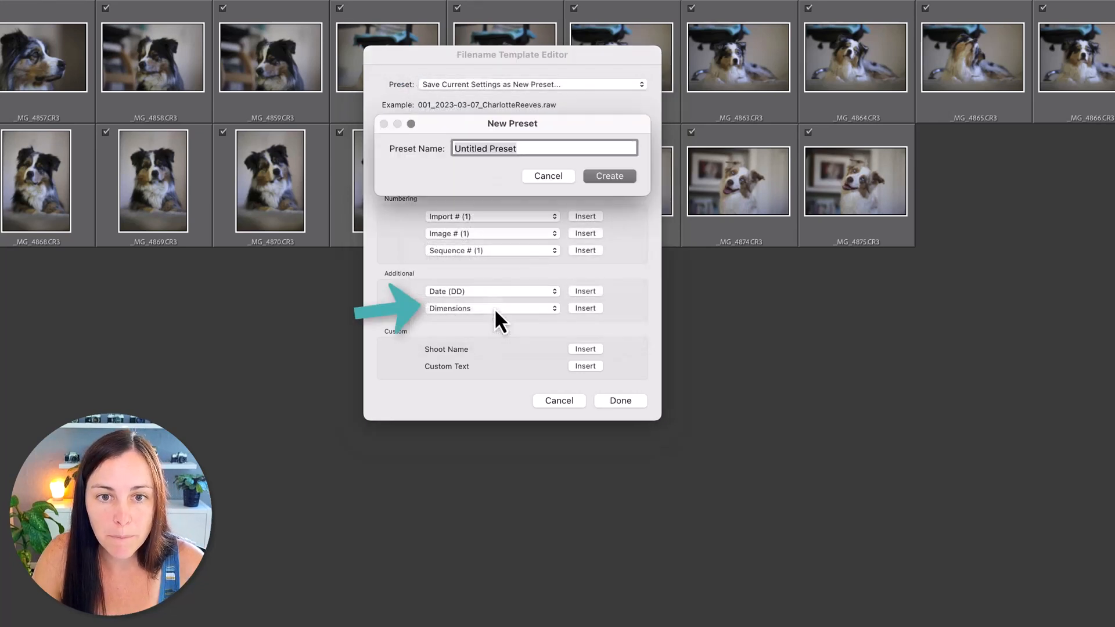
pyautogui.write('Charlotte ')
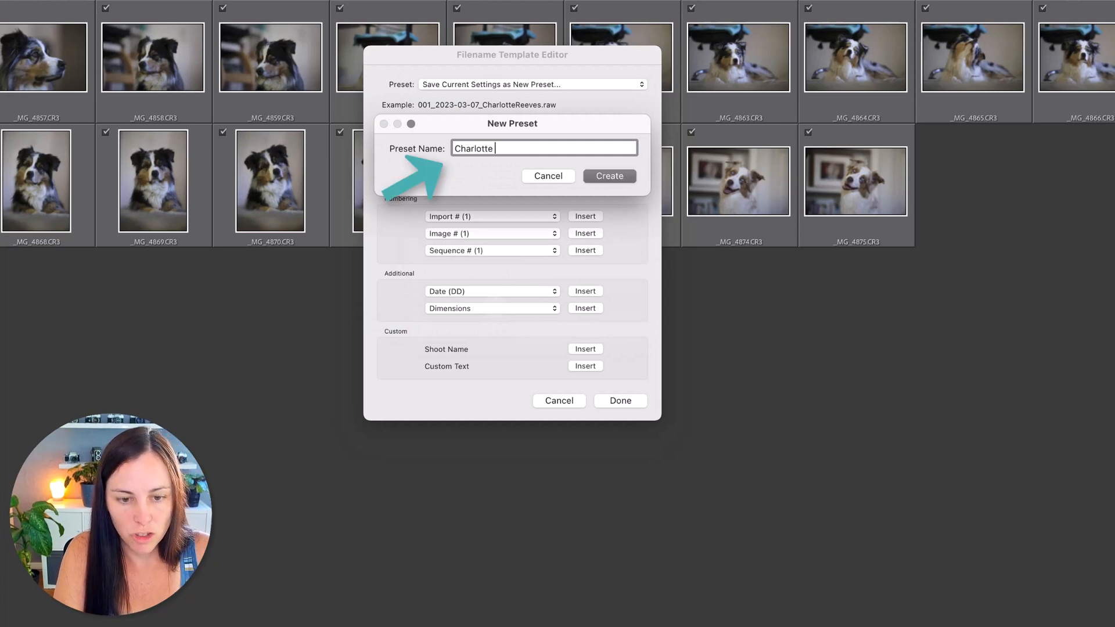
pyautogui.write('2')
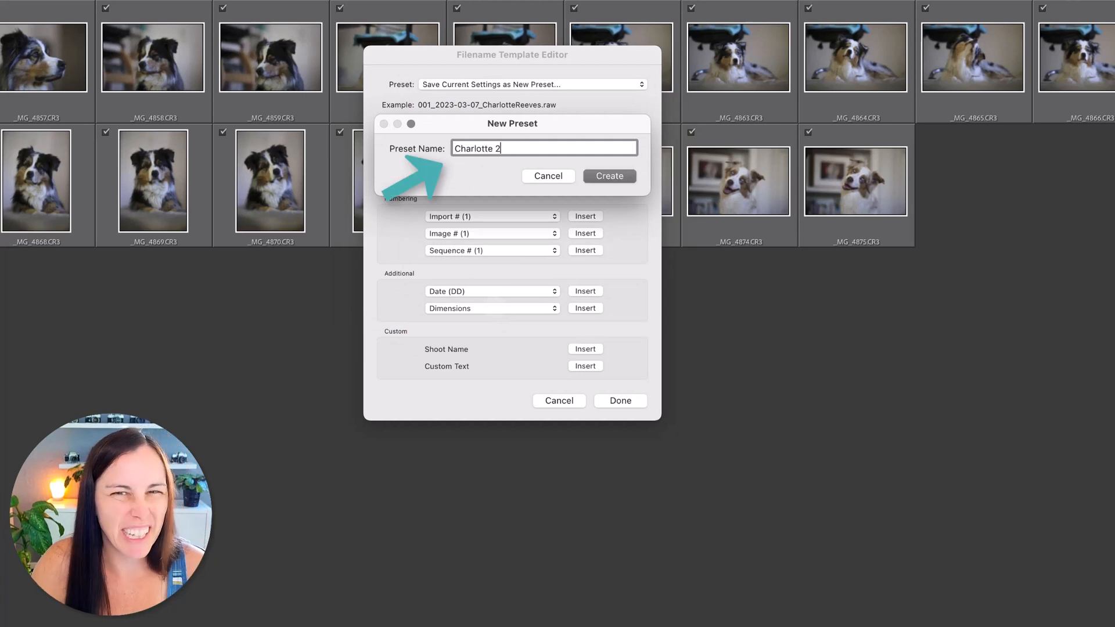
pyautogui.click(610, 176)
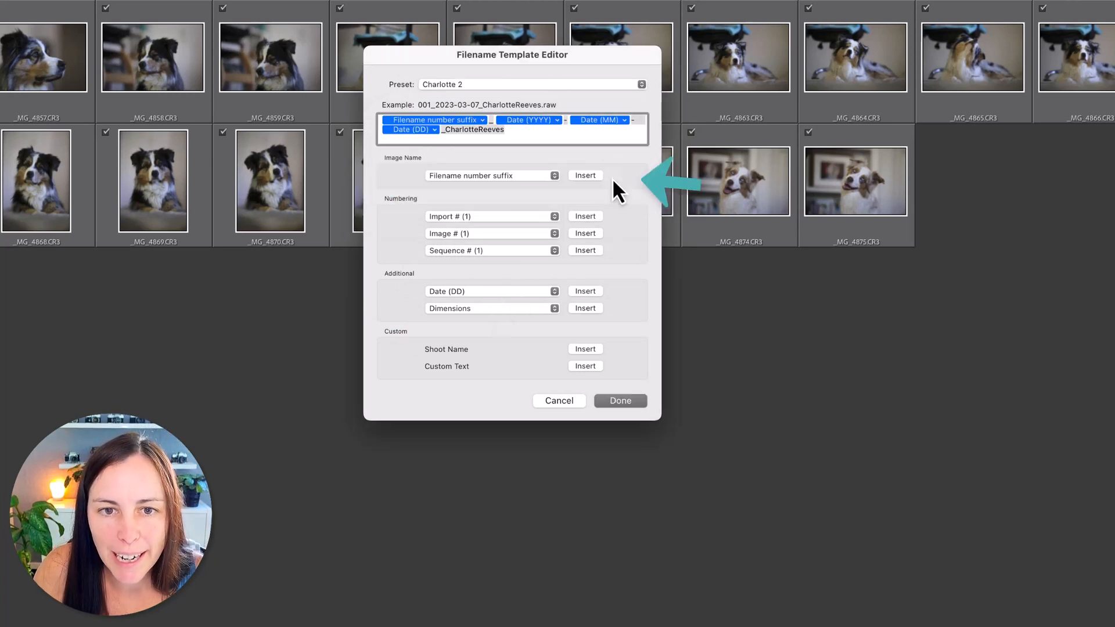
pyautogui.click(633, 405)
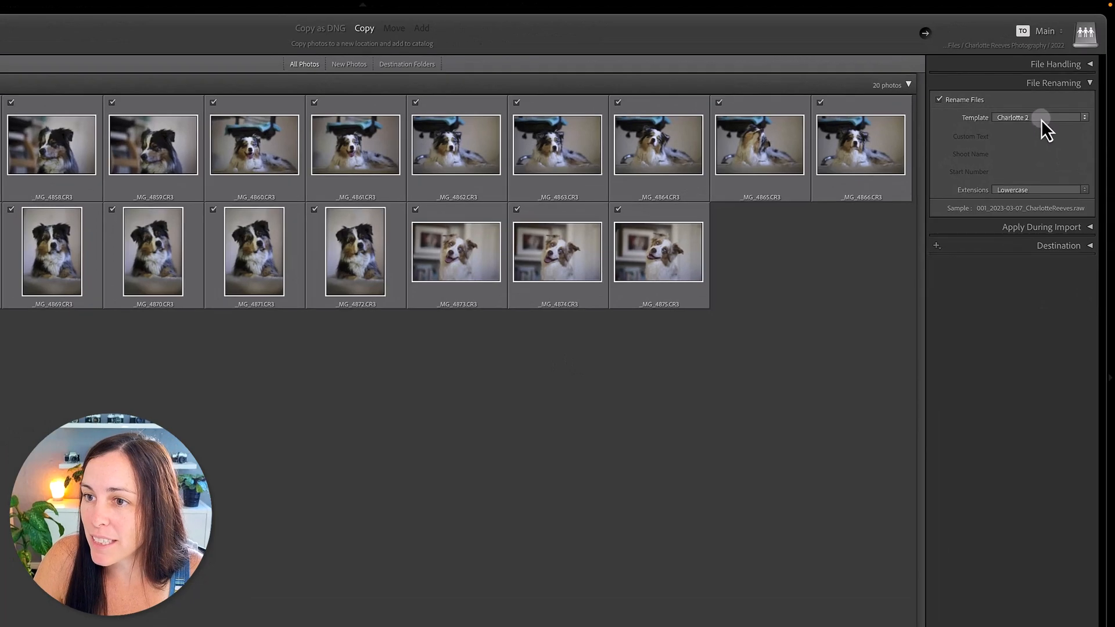
pyautogui.click(1048, 88)
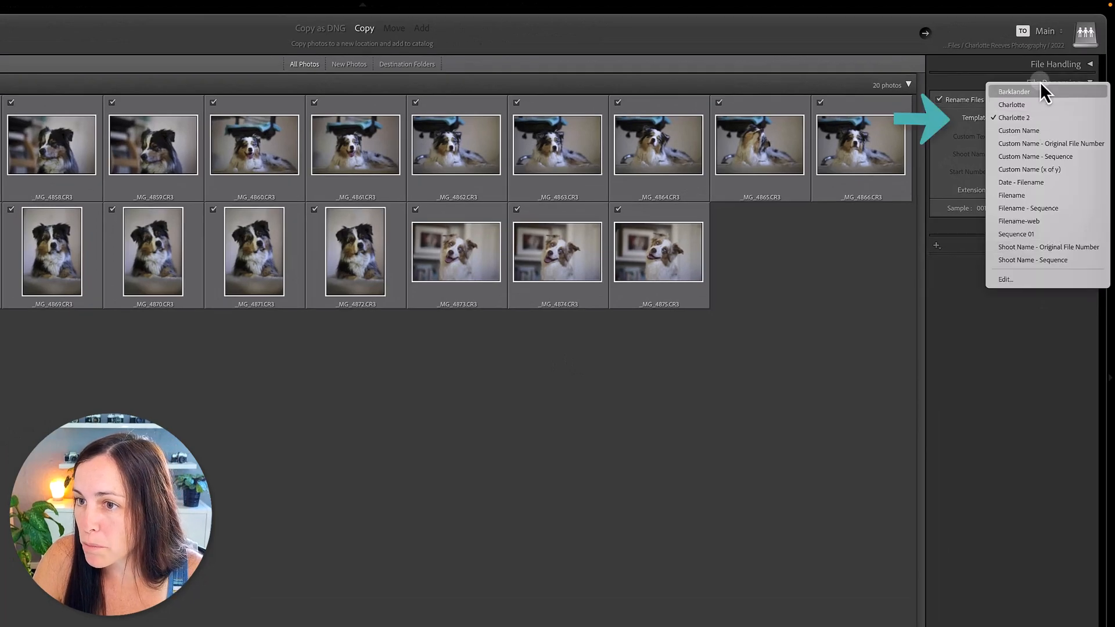
pyautogui.click(1033, 117)
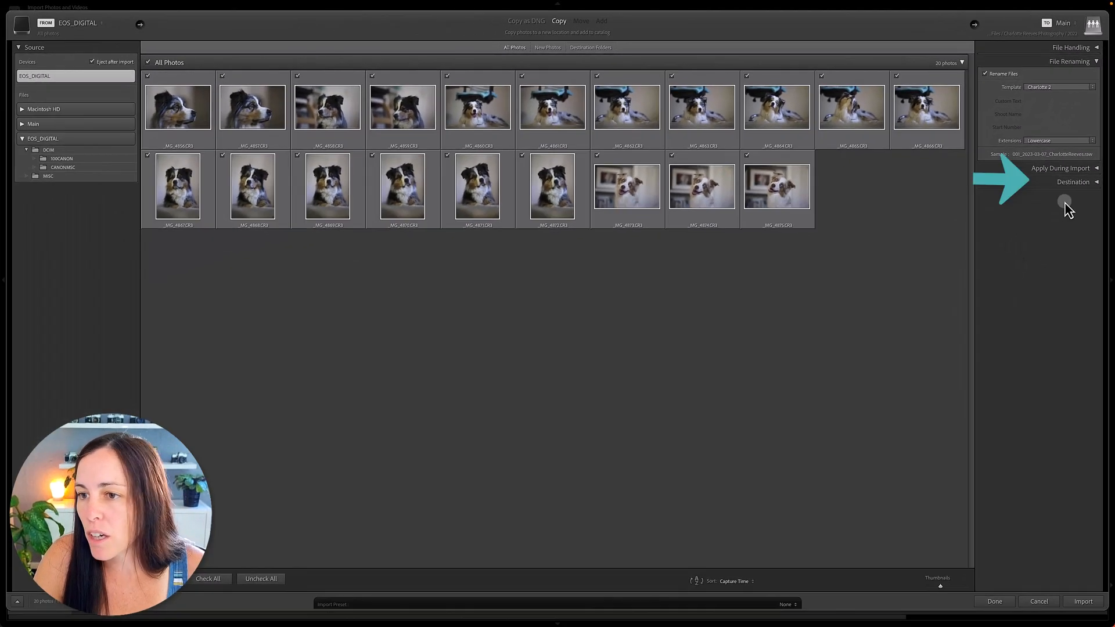
# Check the destination folders with the 2022 folder as the target, and import the photos from the memory card
pyautogui.click(1095, 197)
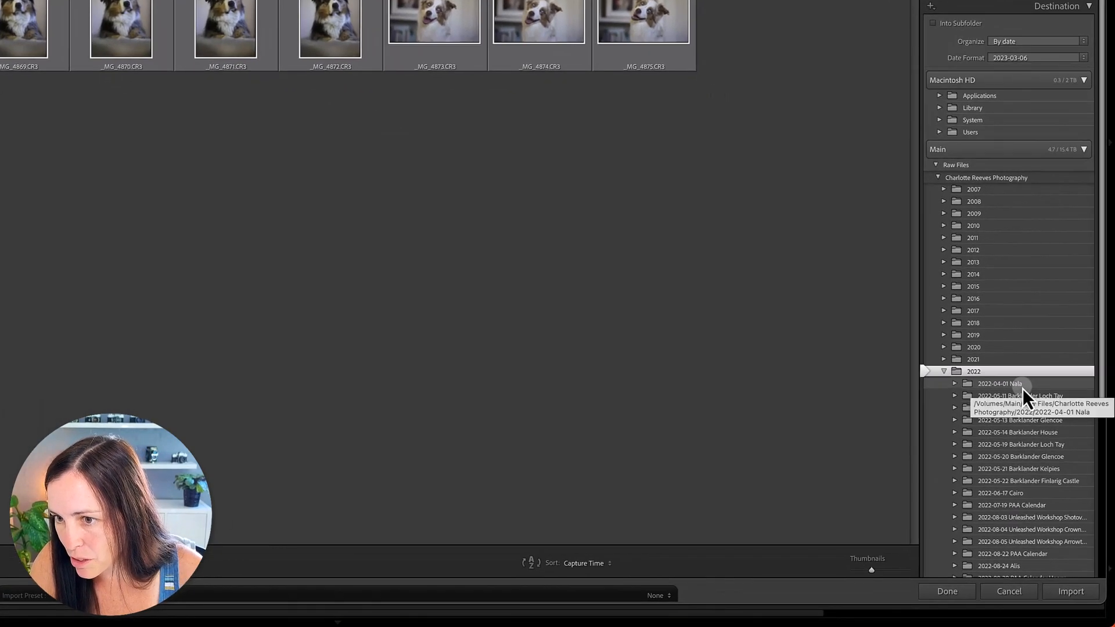
pyautogui.scroll(-5, 1022, 389)
pyautogui.scroll(5, 1023, 389)
pyautogui.scroll(-1, 1023, 388)
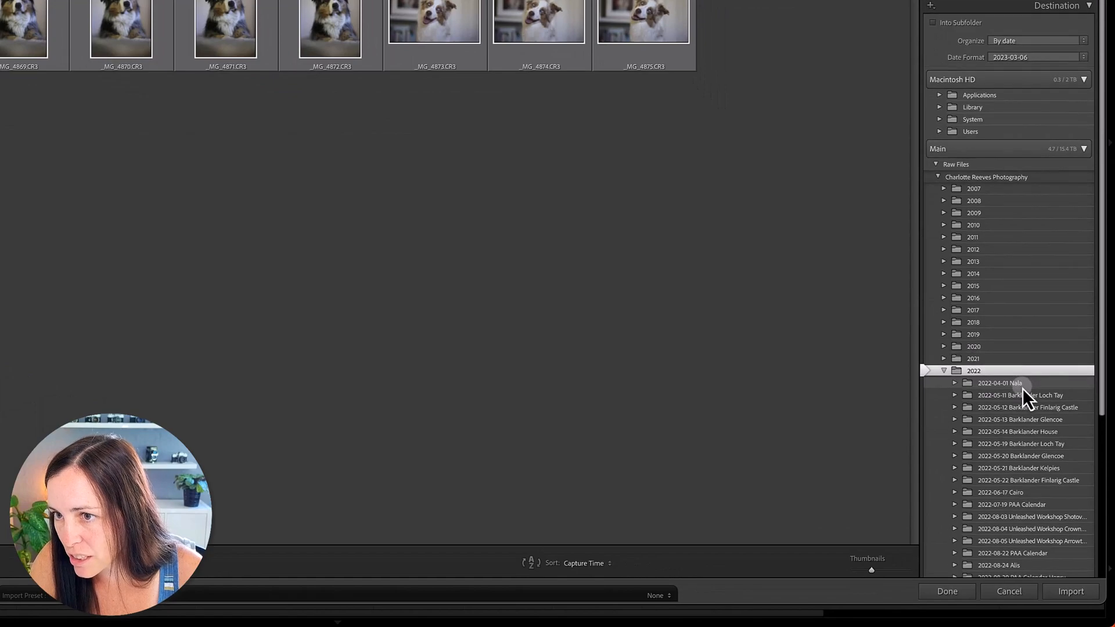
pyautogui.click(1083, 594)
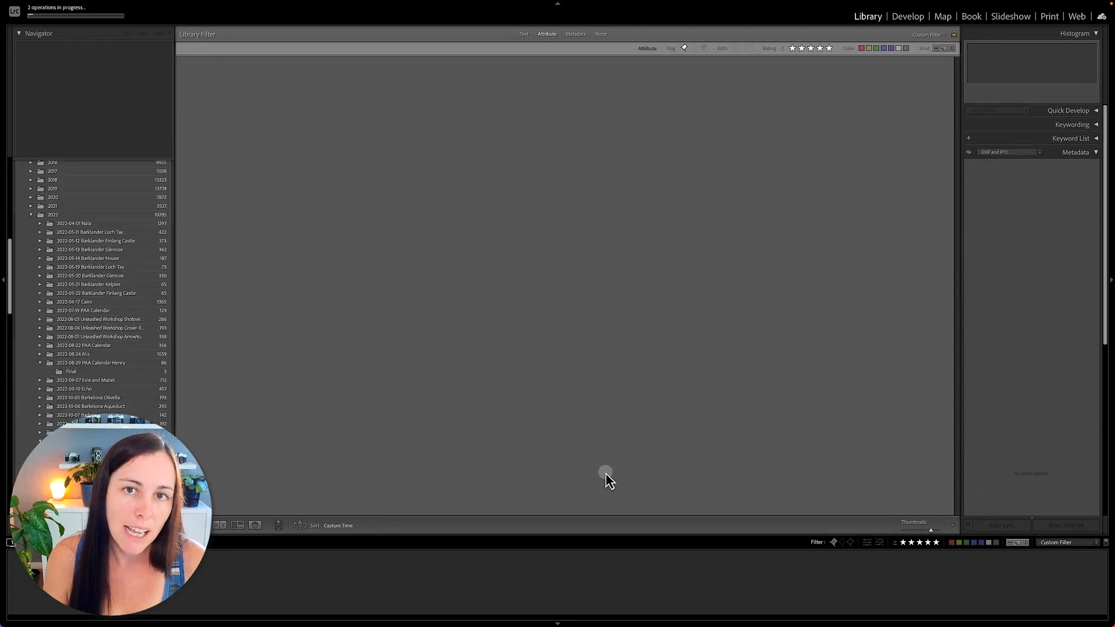
# Turn off the library filter and look through the imported photos to check their new file names
pyautogui.hotkey('ctrl', 'l')
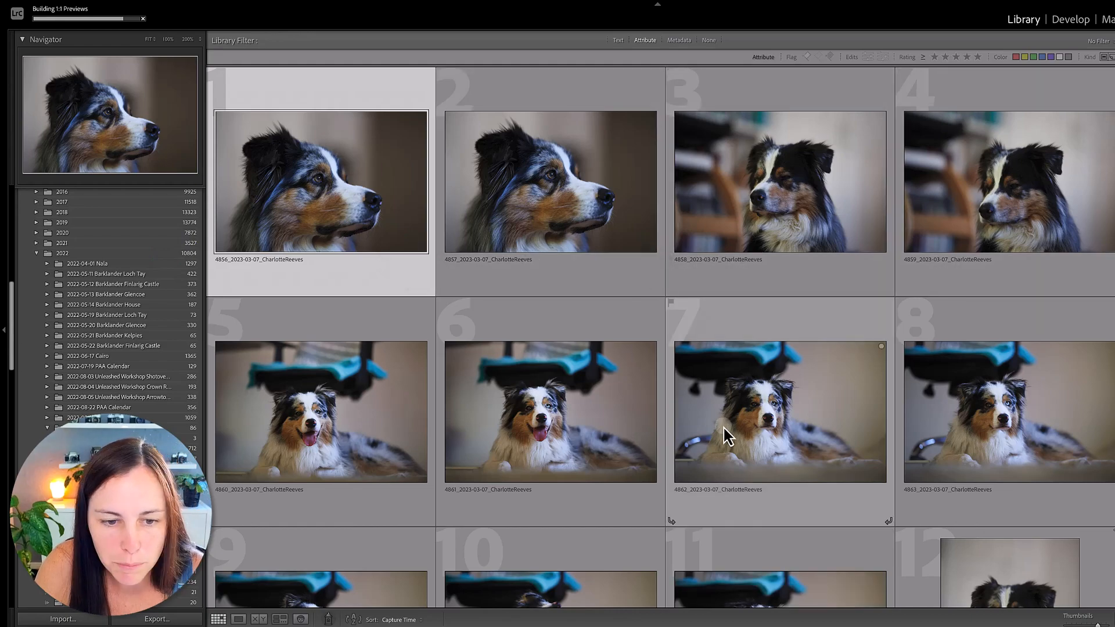
pyautogui.scroll(-5, 722, 436)
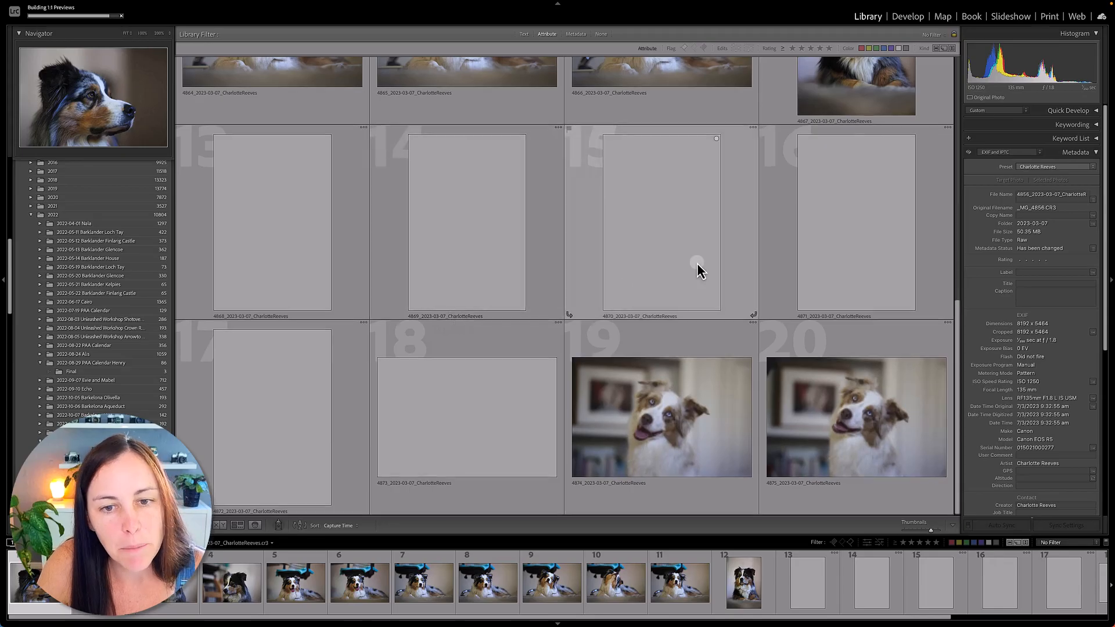
pyautogui.scroll(5, 698, 270)
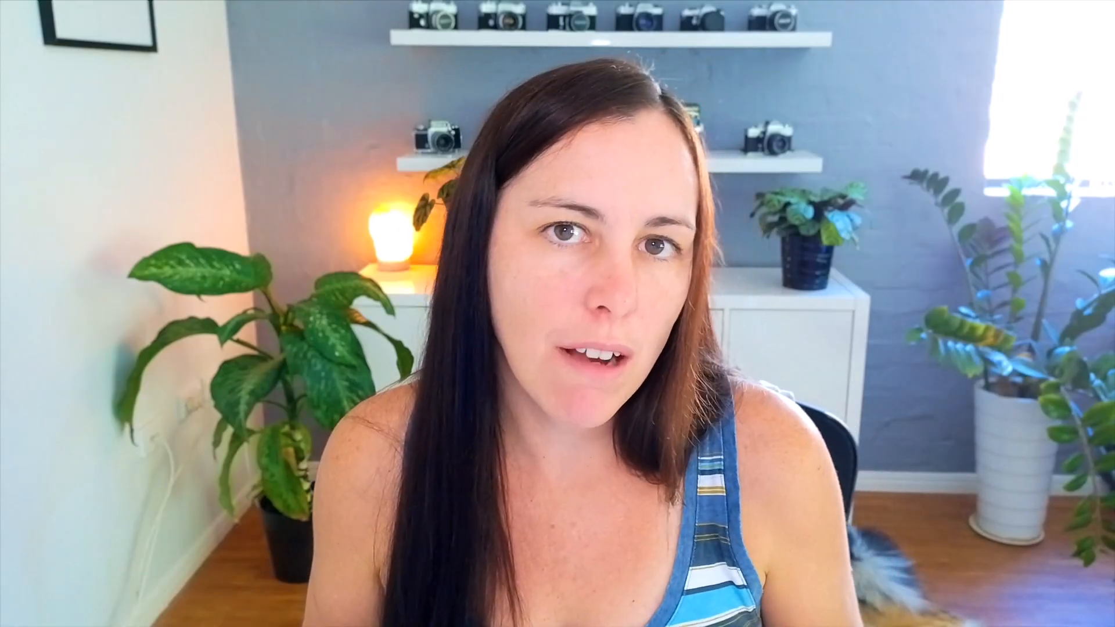